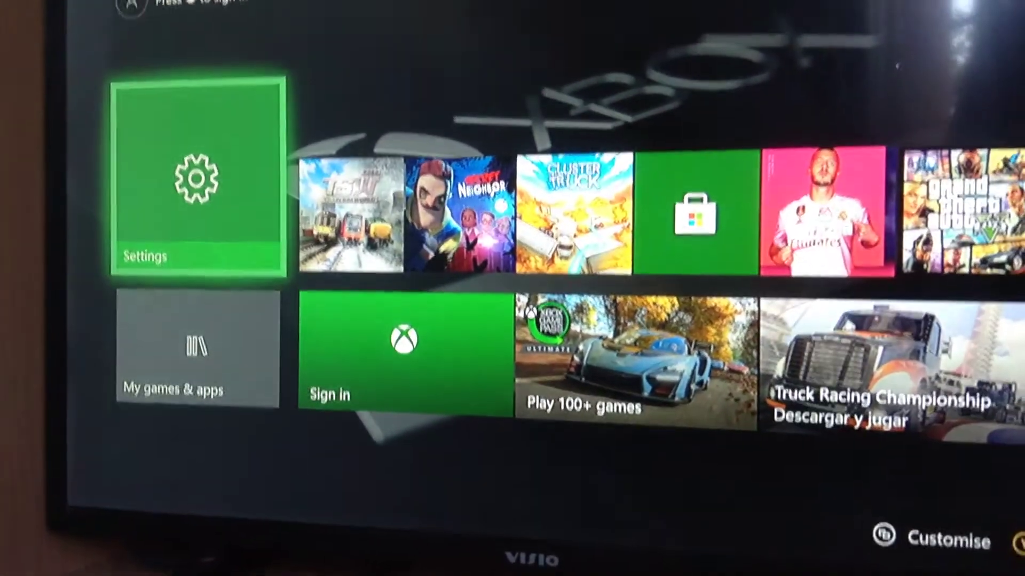
Open the Xbox guide to the Profile & system panel with the Xbox button
key("super")
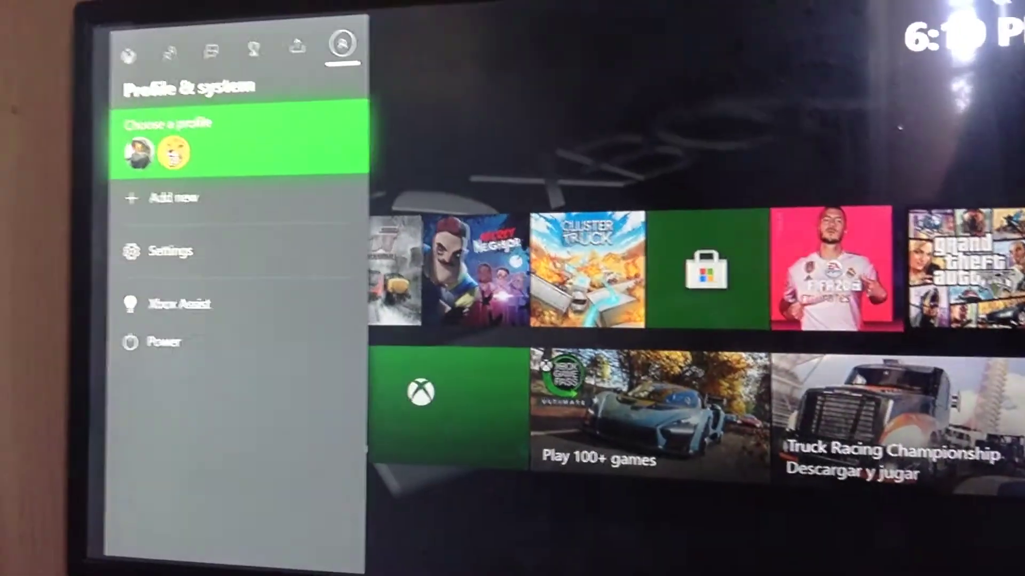
Enter the console Settings and open the Network settings page
key("Down")
key("Down")
key("Return")
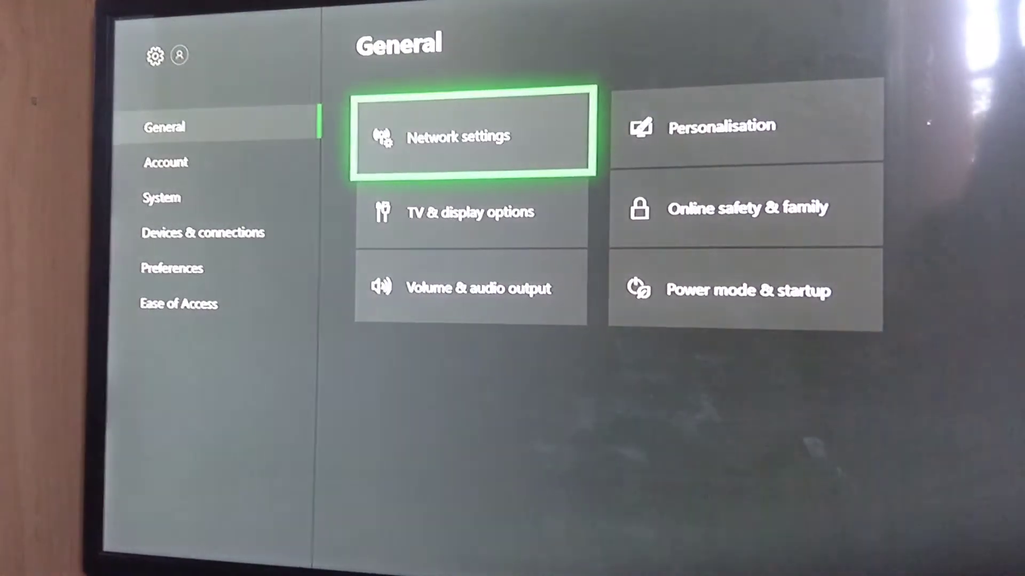
key("Left")
key("Right")
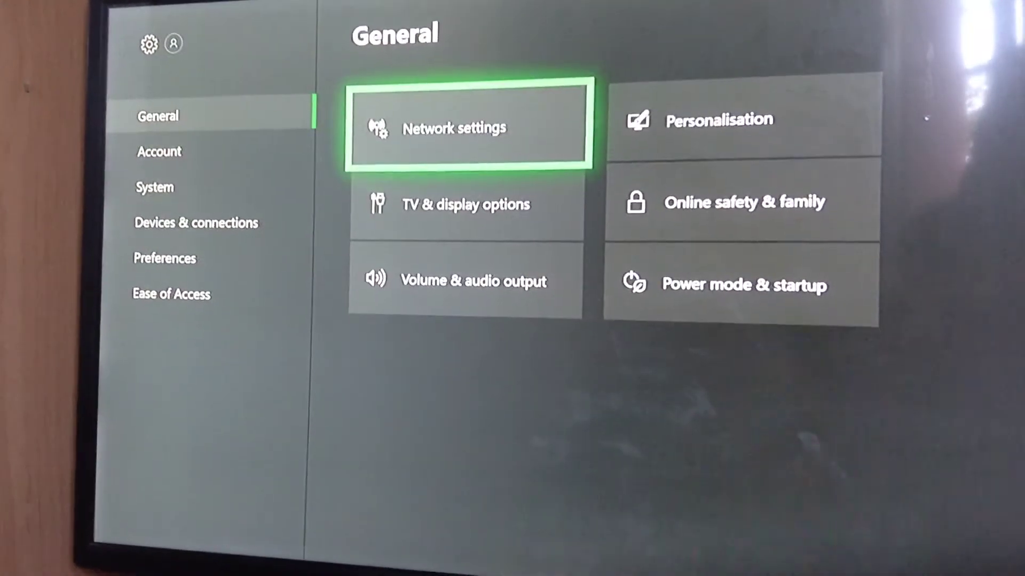
key("Return")
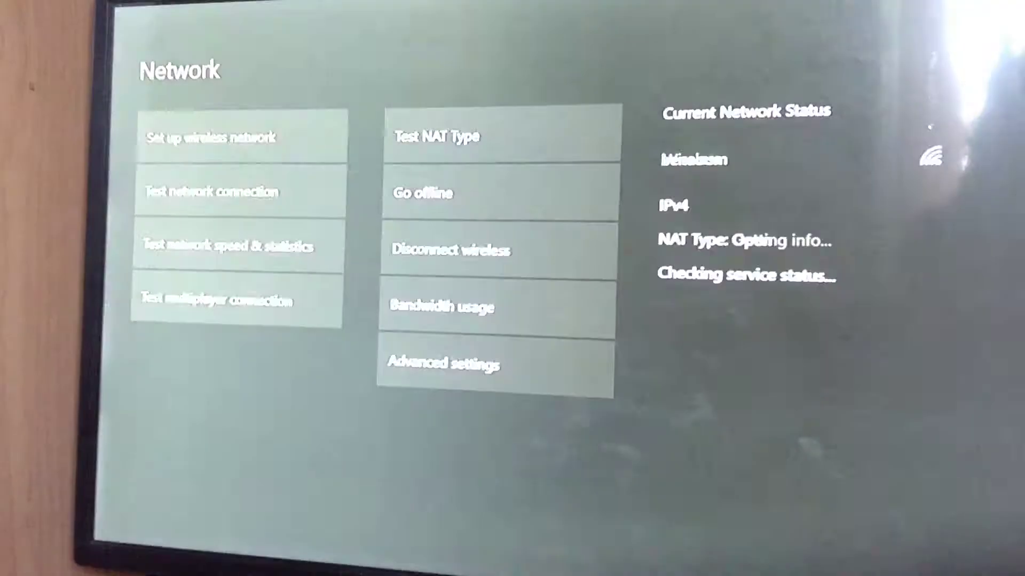
Move through the network options down to Advanced settings
key("Right")
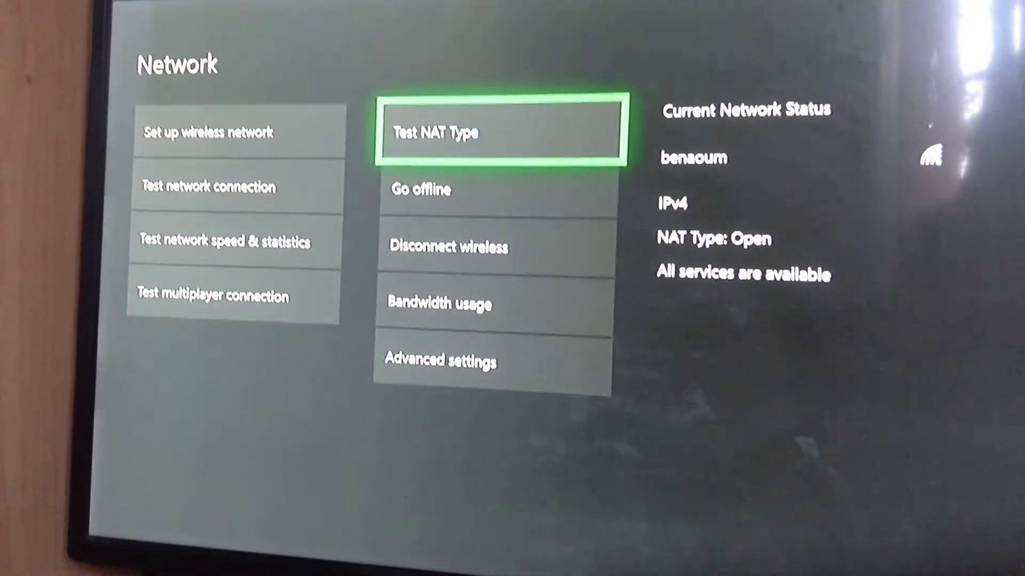
key("Down")
key("Down")
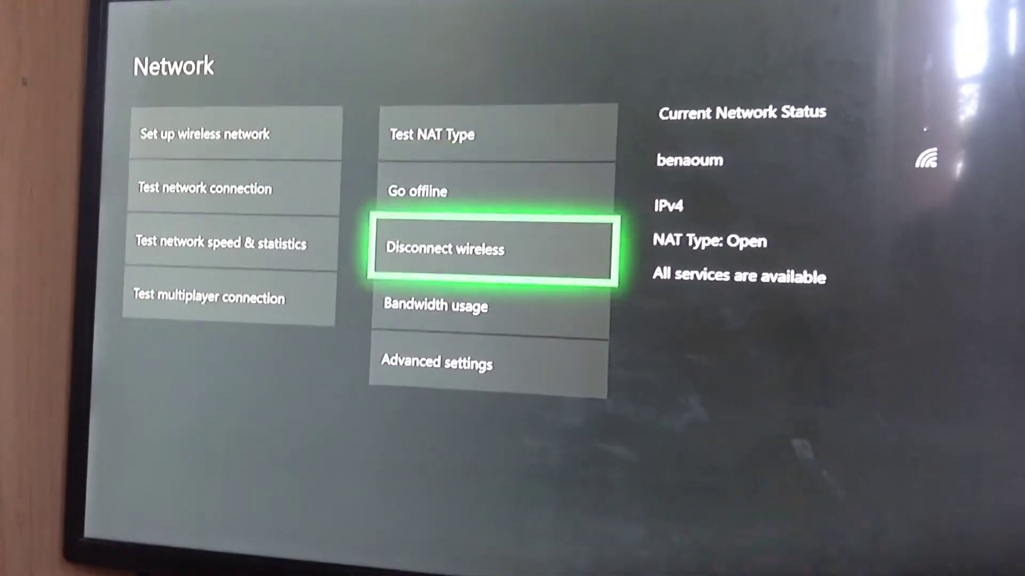
key("Down")
key("Down")
key("Return")
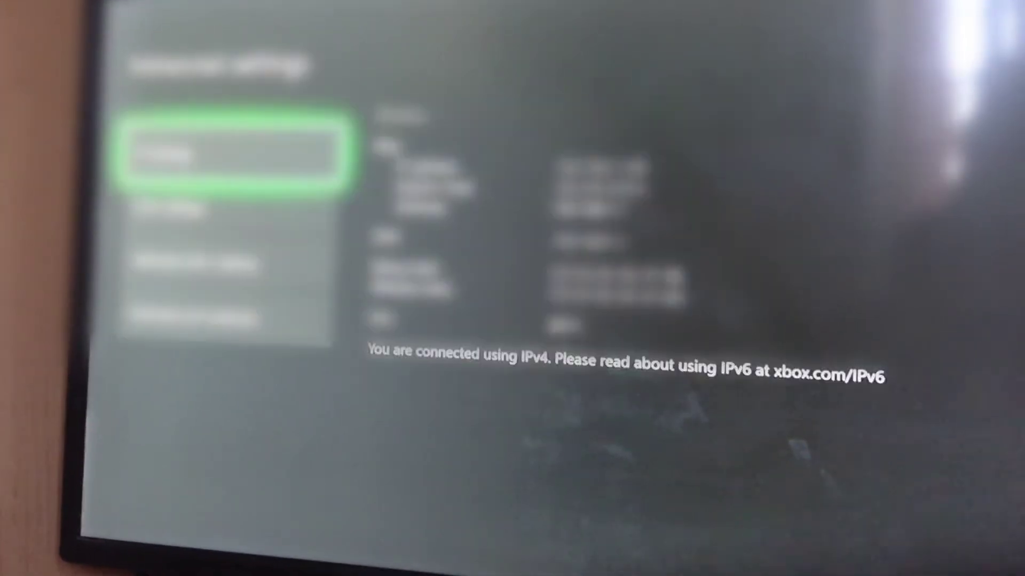